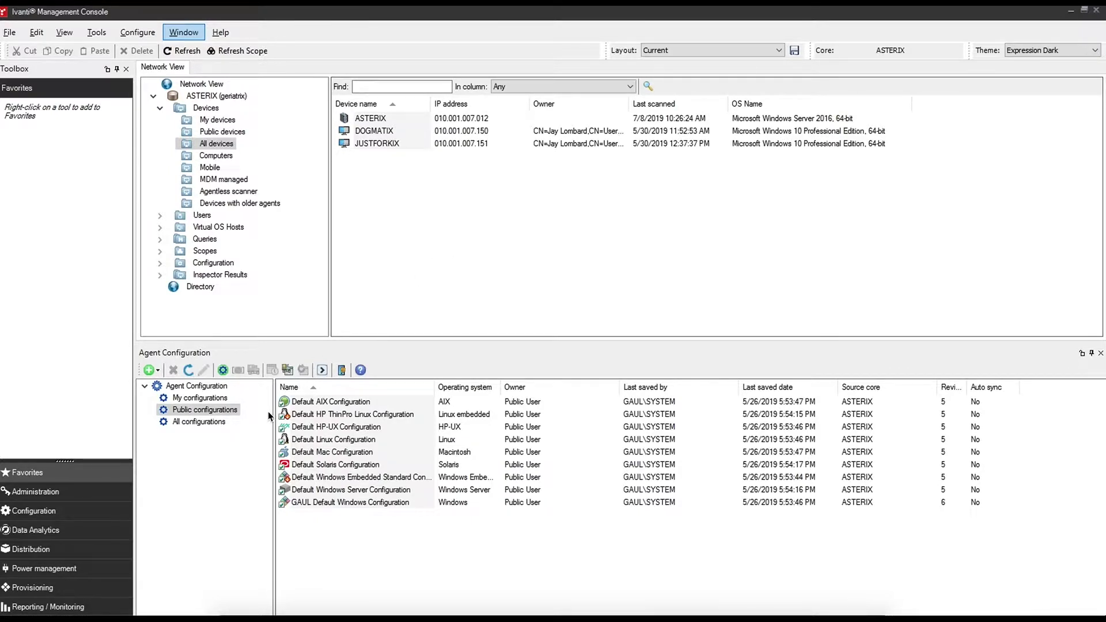
Open the Data Translation Services tool from the Data Analytics tools
{"action": "left_click", "coordinate": [69, 536]}
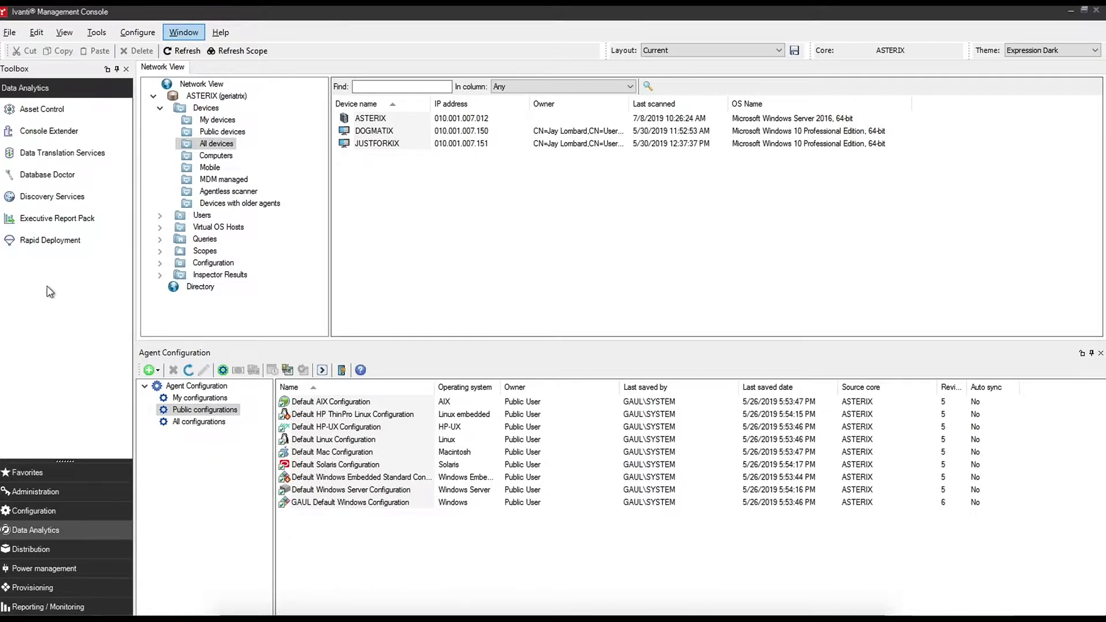
{"action": "left_click", "coordinate": [55, 157]}
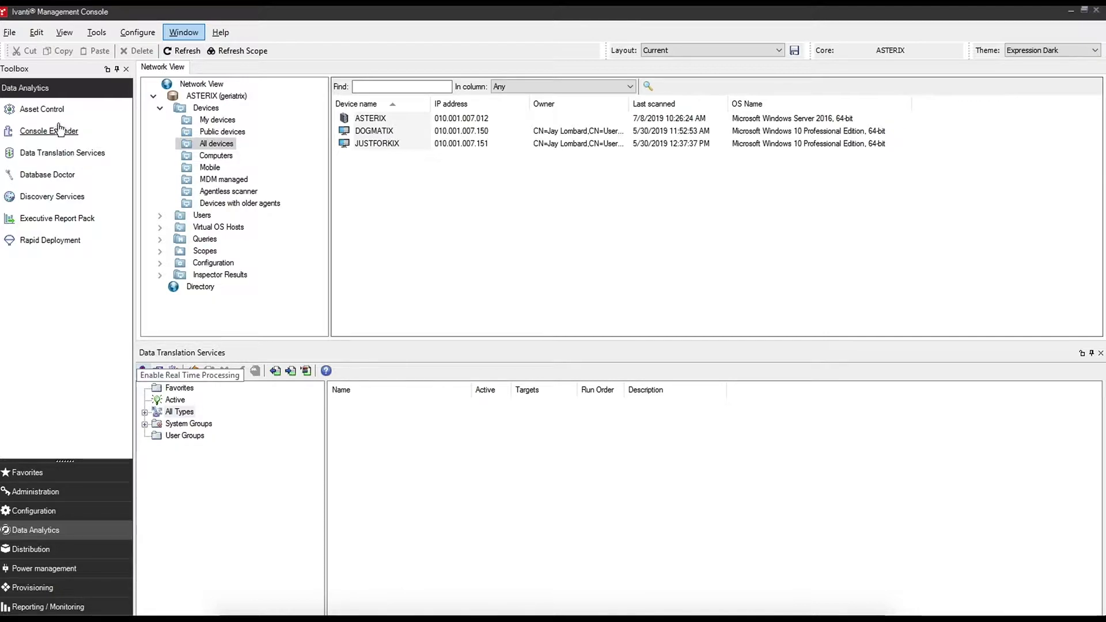
{"action": "left_click", "coordinate": [92, 35]}
{"action": "mouse_move", "coordinate": [119, 76]}
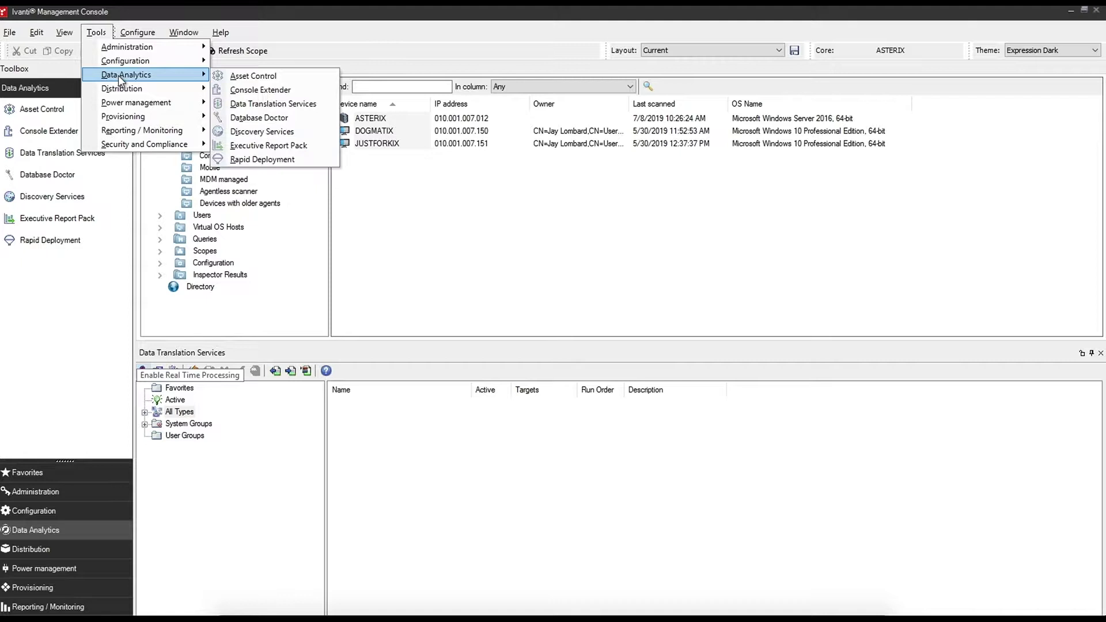
{"action": "left_click", "coordinate": [264, 106]}
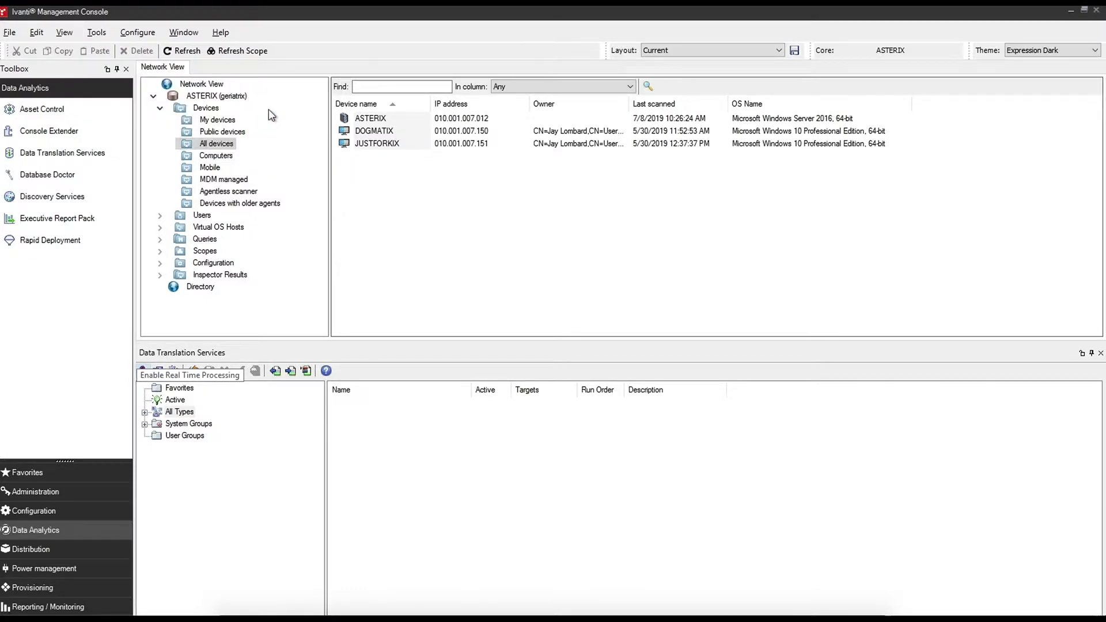
Expand all rule types in Data Translation Services and list all rules of the Normalize type
{"action": "left_click", "coordinate": [144, 413]}
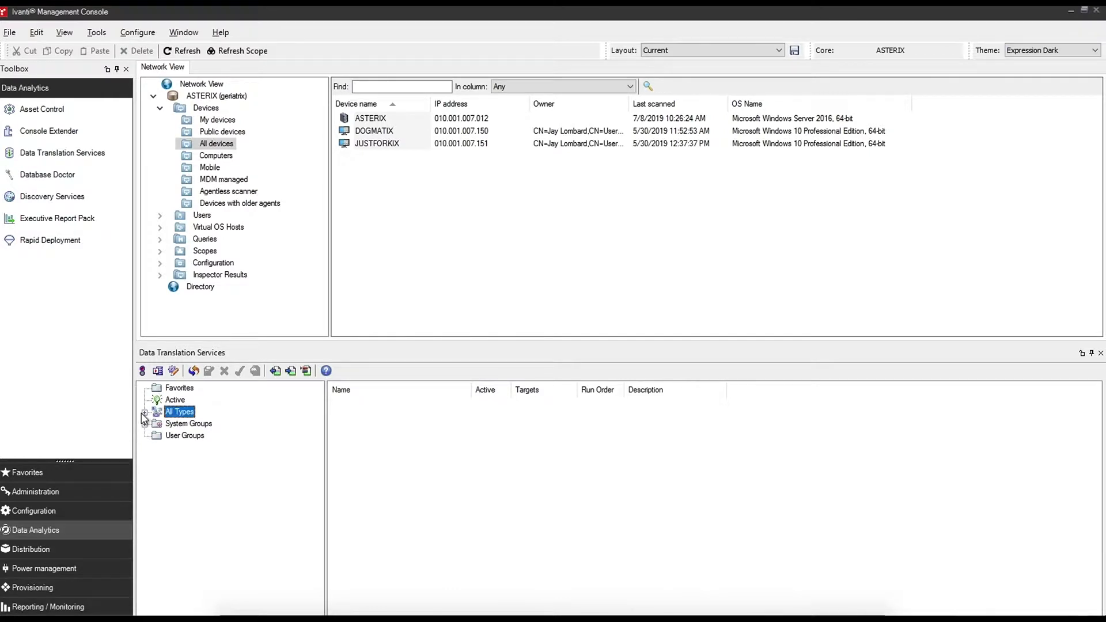
{"action": "left_click", "coordinate": [144, 412]}
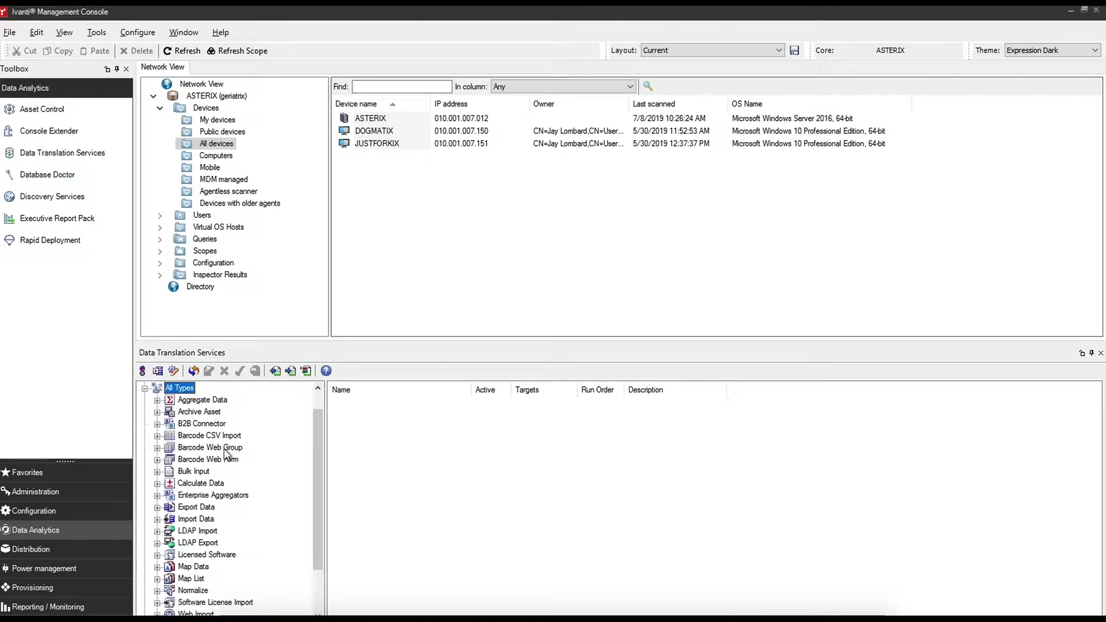
{"action": "left_click", "coordinate": [192, 591]}
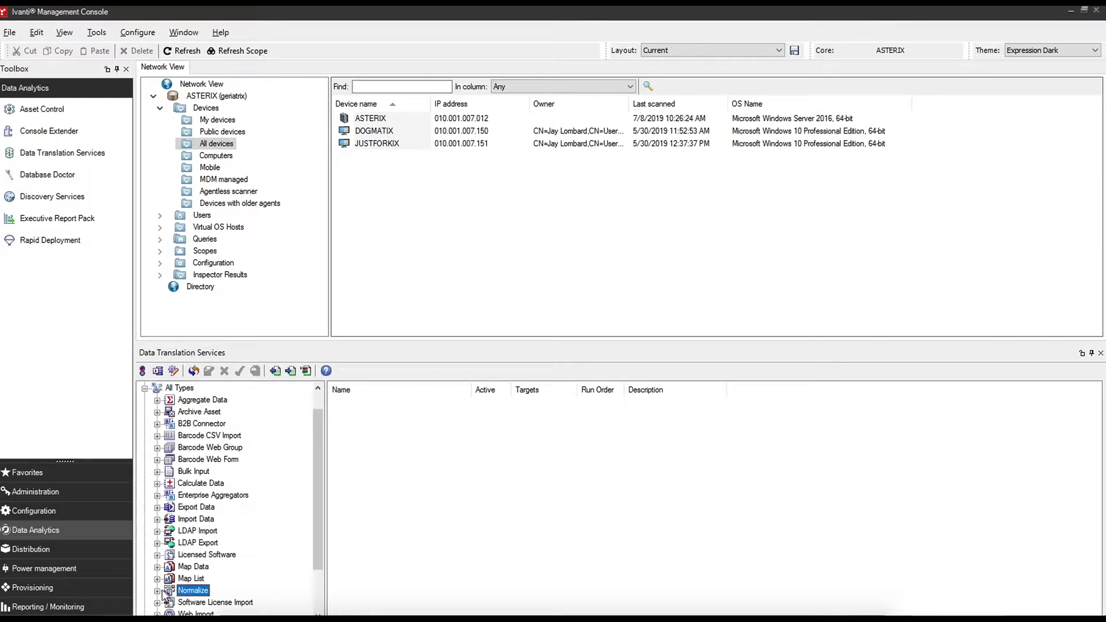
{"action": "left_click", "coordinate": [157, 592]}
{"action": "left_click", "coordinate": [190, 604]}
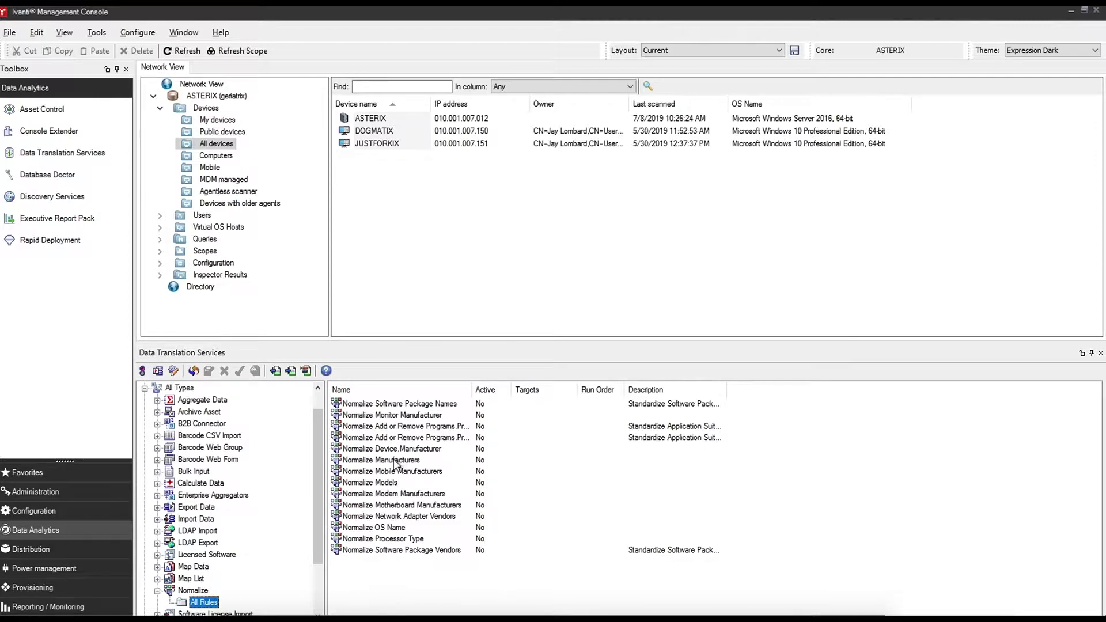
Set the Normalize Manufacturers rule active, execute it against the entire database and close the operation report
{"action": "left_click", "coordinate": [393, 461]}
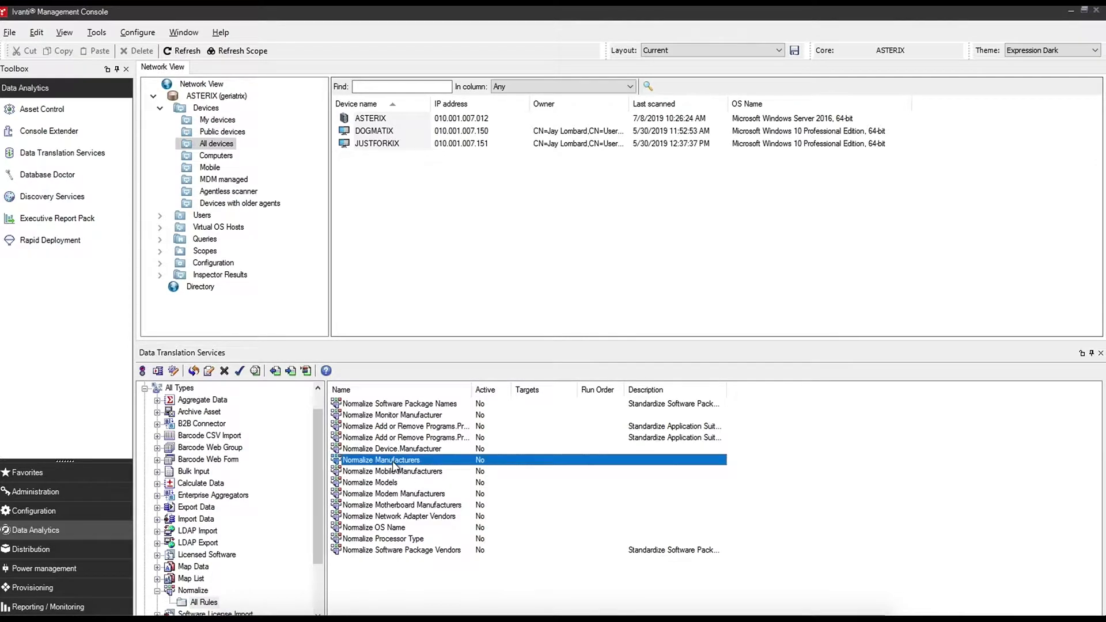
{"action": "right_click", "coordinate": [450, 460]}
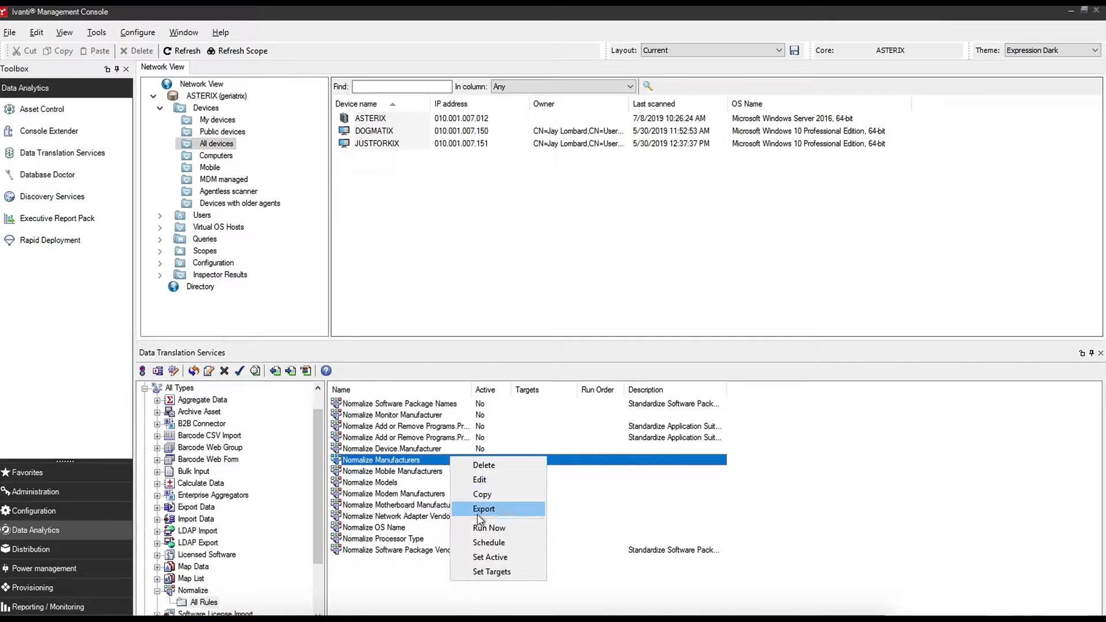
{"action": "left_click", "coordinate": [490, 558]}
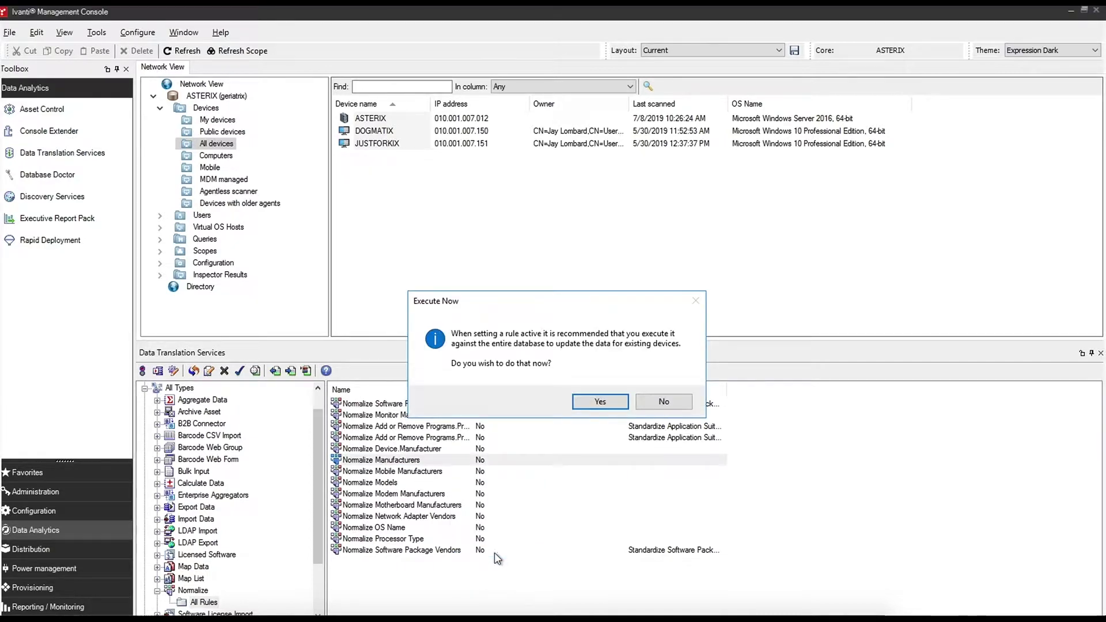
{"action": "left_click", "coordinate": [588, 403]}
{"action": "left_click", "coordinate": [208, 333]}
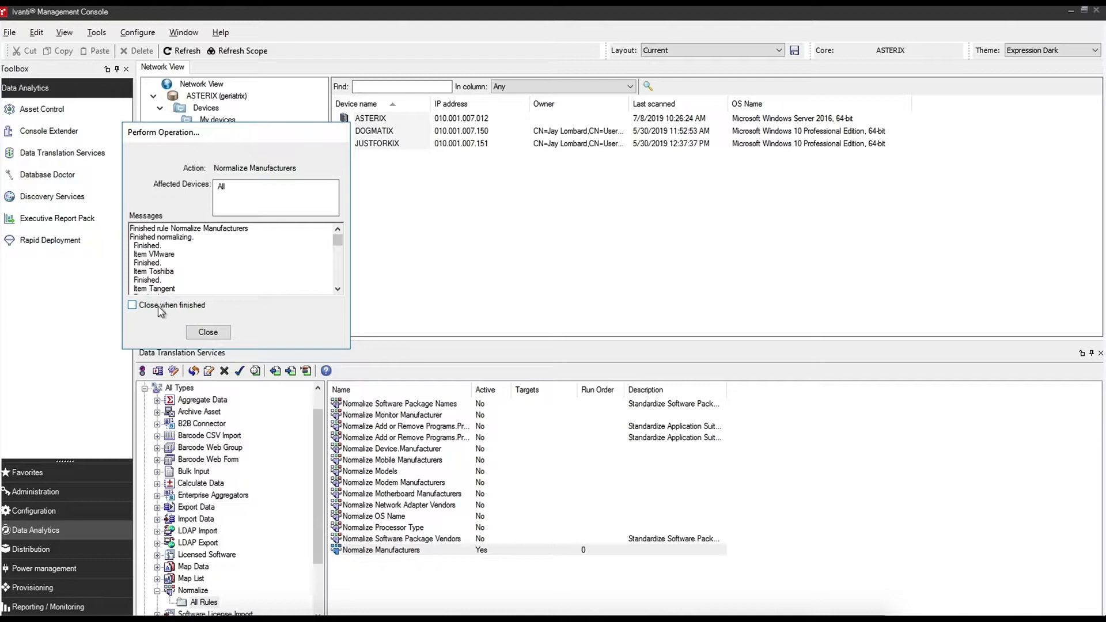
{"action": "left_click", "coordinate": [209, 332]}
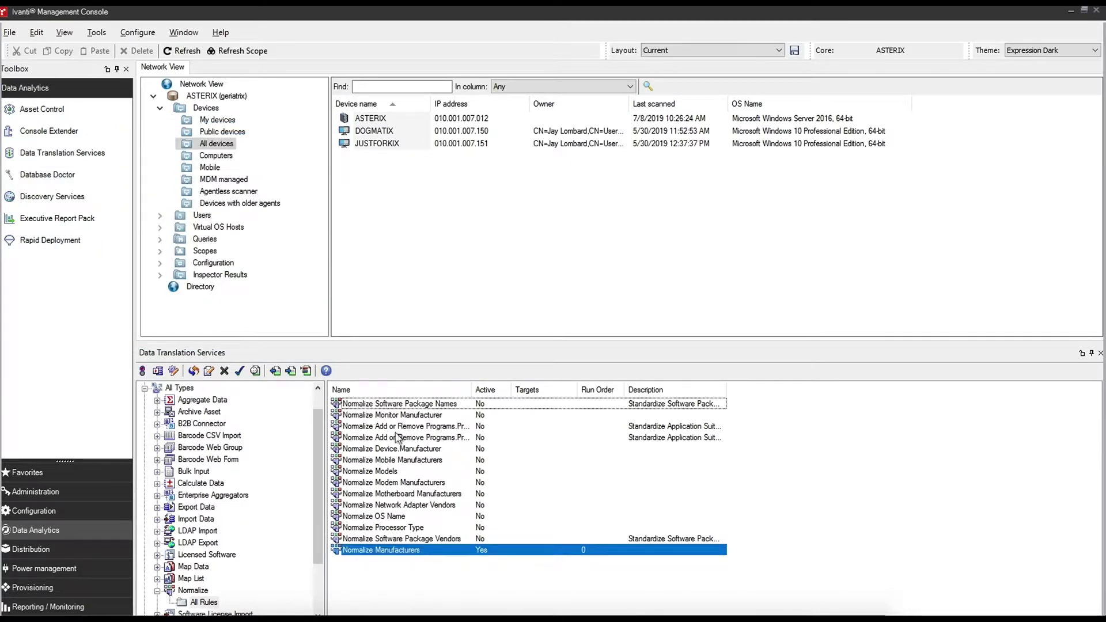
Open the Normalize Manufacturers rule in view-only mode and advance past its data source and database attribute to the mapped values
{"action": "double_click", "coordinate": [413, 550]}
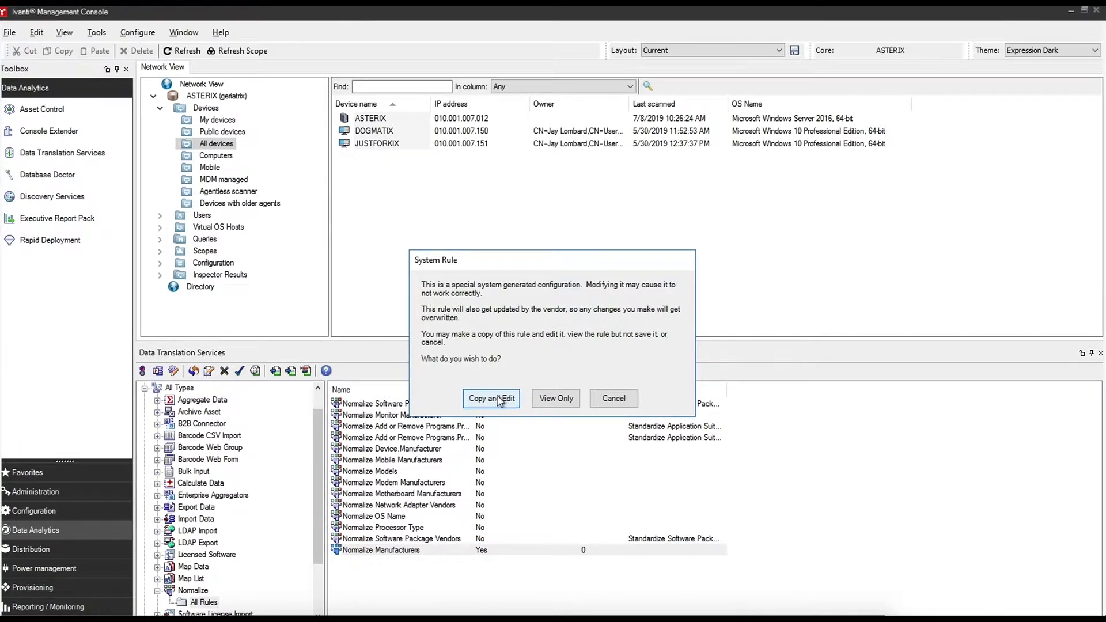
{"action": "left_click", "coordinate": [553, 398]}
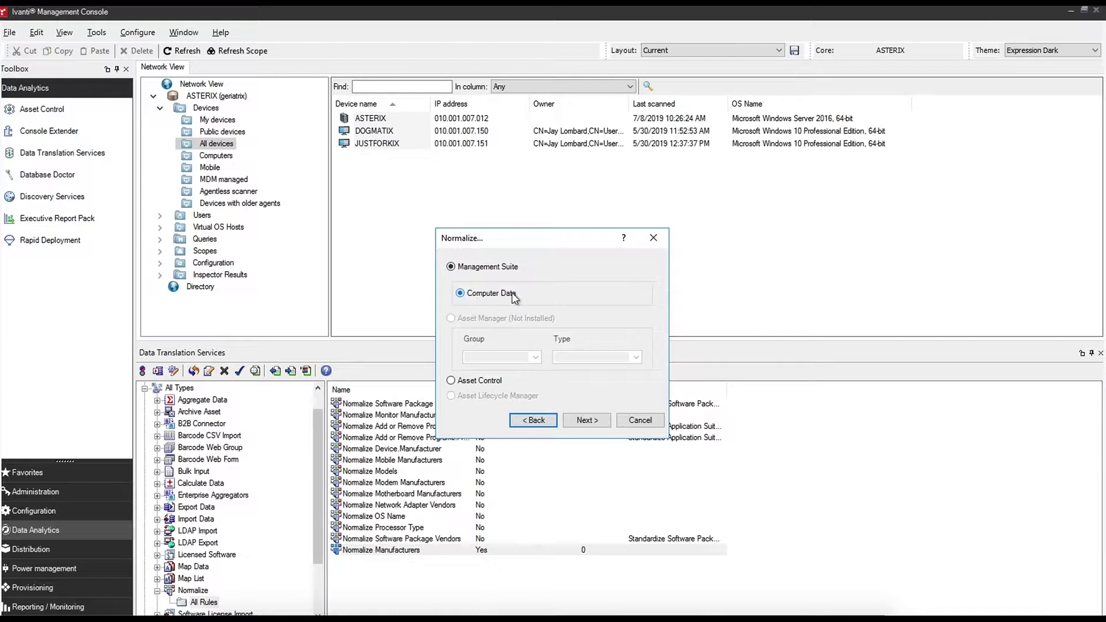
{"action": "left_click", "coordinate": [586, 420]}
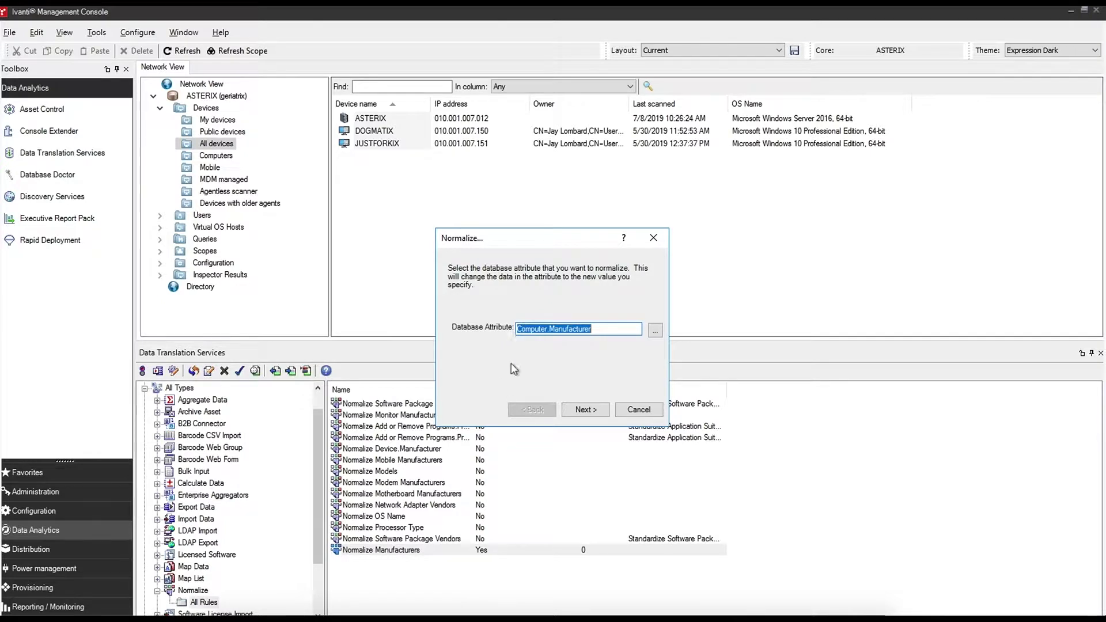
{"action": "left_click", "coordinate": [579, 408]}
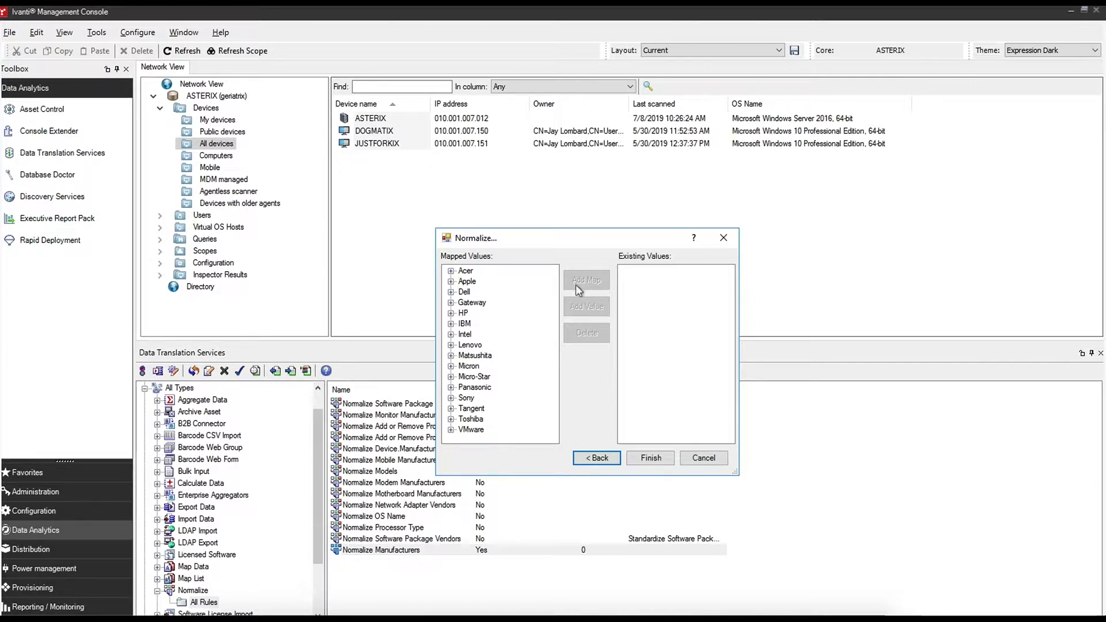
Examine the values mapped to Acer, Apple, Dell, Gateway and HP, look over the remaining manufacturers, and finish viewing the rule
{"action": "left_click", "coordinate": [451, 271]}
{"action": "left_click", "coordinate": [486, 282]}
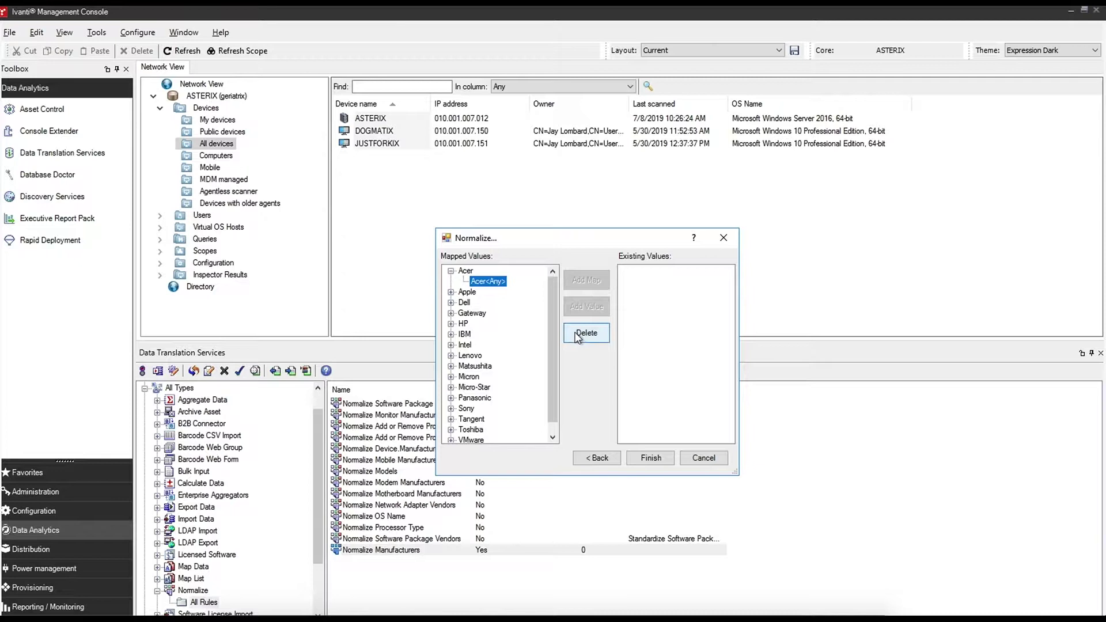
{"action": "left_click", "coordinate": [451, 292]}
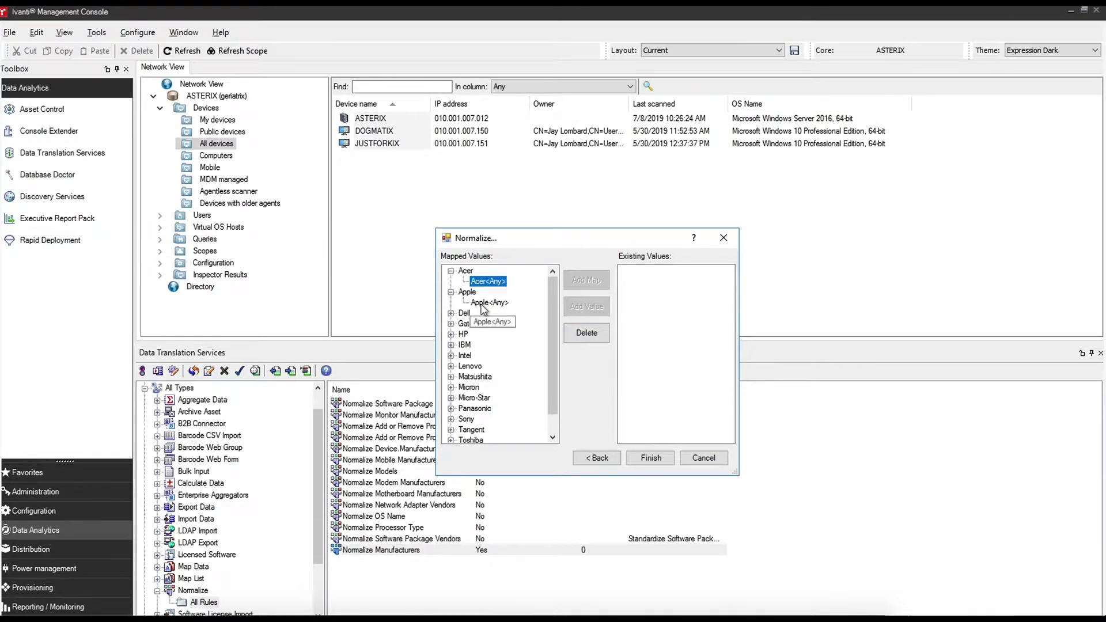
{"action": "left_click", "coordinate": [489, 302]}
{"action": "left_click", "coordinate": [452, 312]}
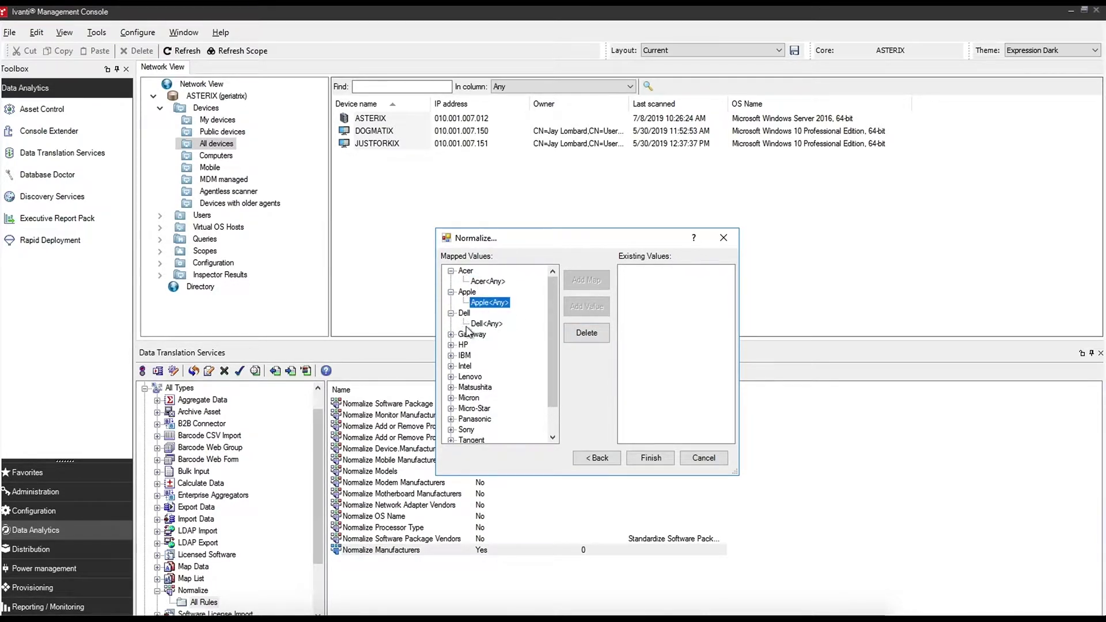
{"action": "left_click", "coordinate": [482, 324]}
{"action": "left_click", "coordinate": [451, 334]}
{"action": "left_click", "coordinate": [487, 345]}
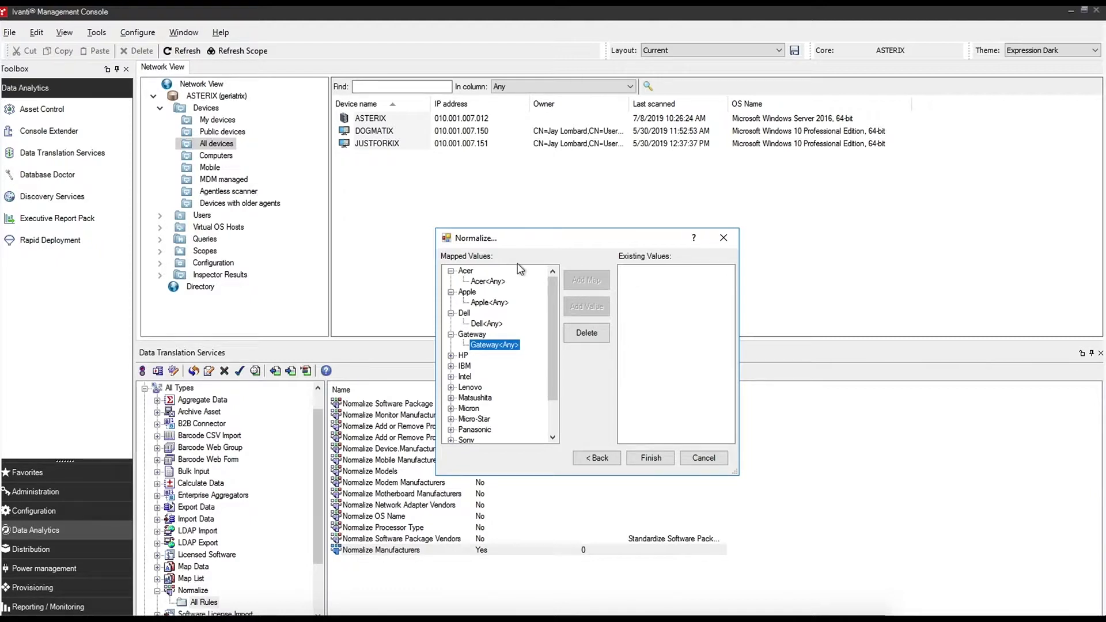
{"action": "left_click", "coordinate": [451, 356]}
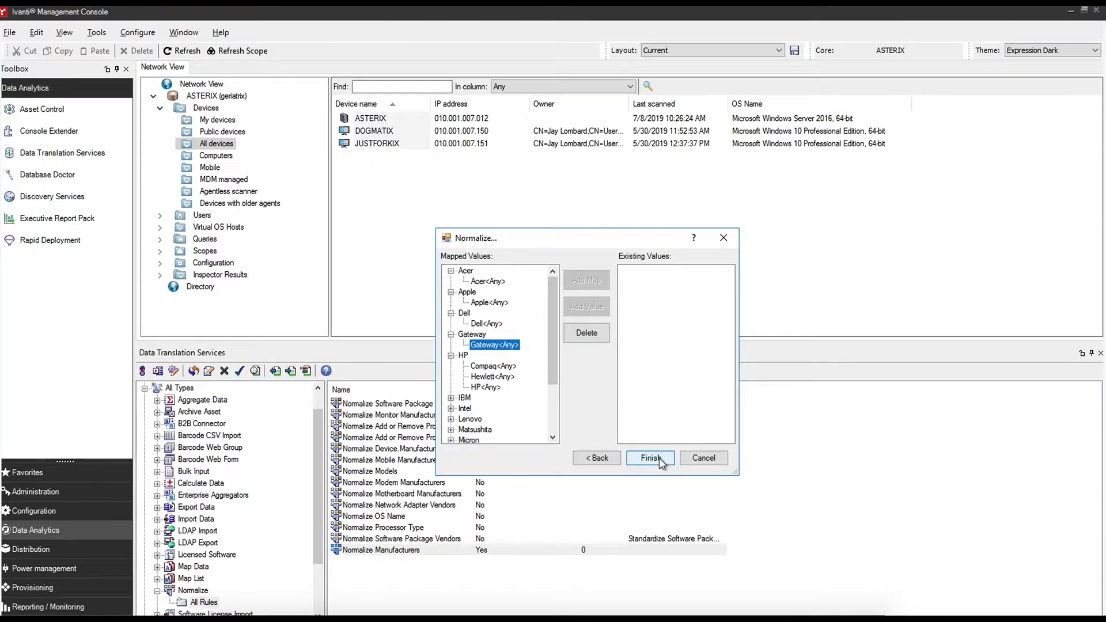
{"action": "scroll", "coordinate": [552, 404], "scroll_direction": "down", "scroll_amount": 3}
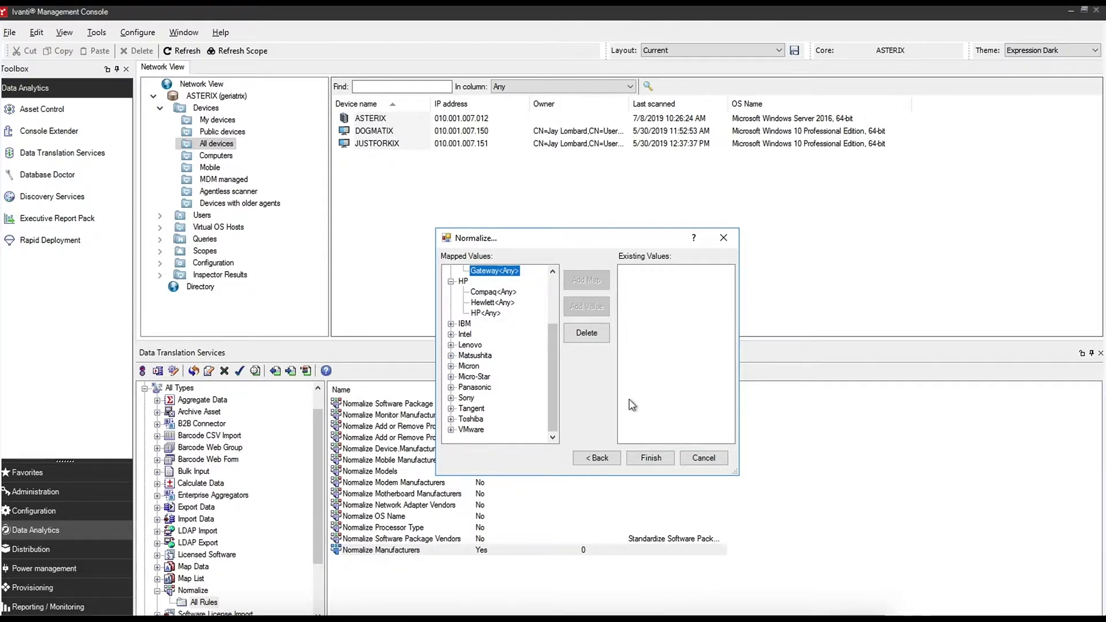
{"action": "left_click", "coordinate": [651, 457]}
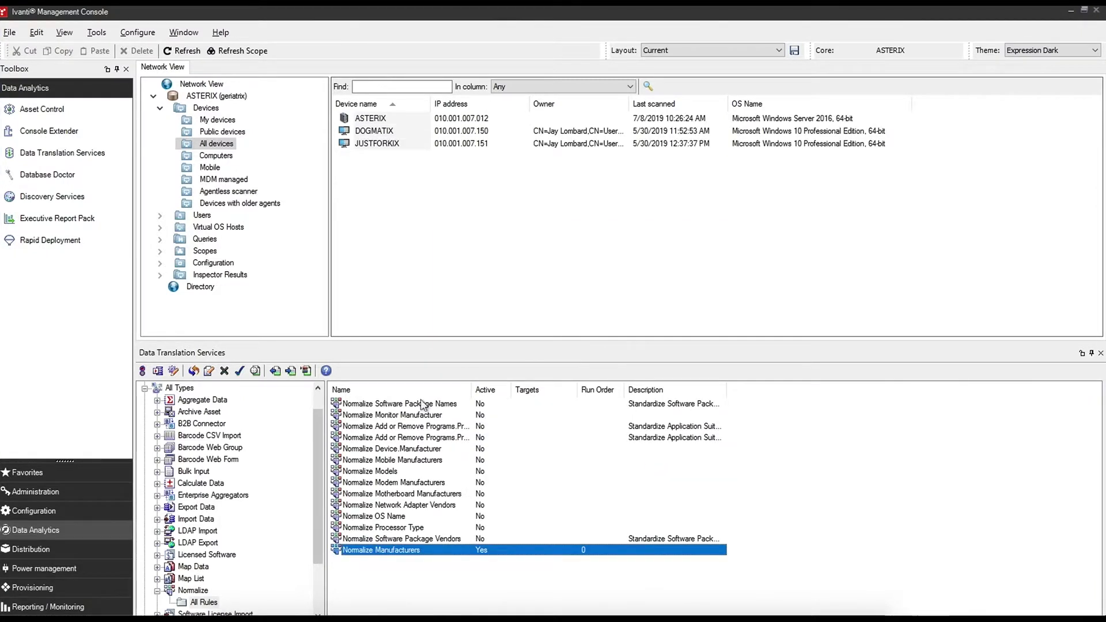